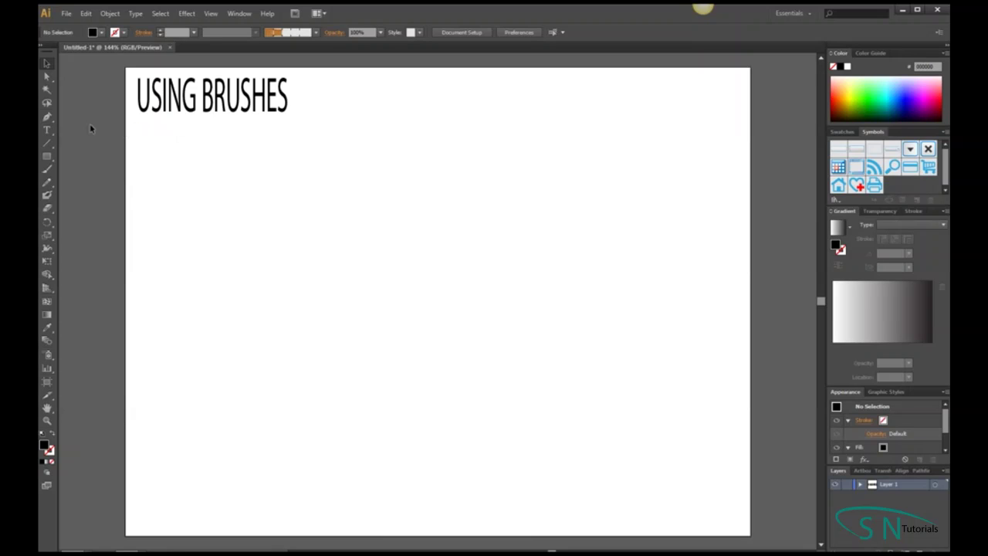
Draw an open arched path about 256 px wide and 40 px high with the Pen tool, with no fill and a black stroke
{"action": "left_click", "coordinate": [48, 117]}
{"action": "left_click", "coordinate": [335, 235]}
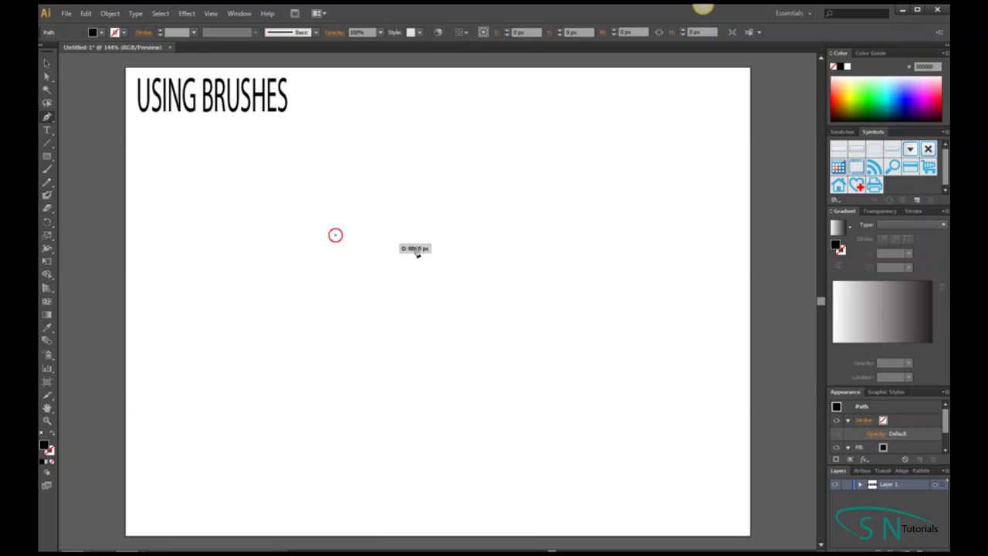
{"action": "left_click_drag", "start_coordinate": [535, 232], "coordinate": [615, 299]}
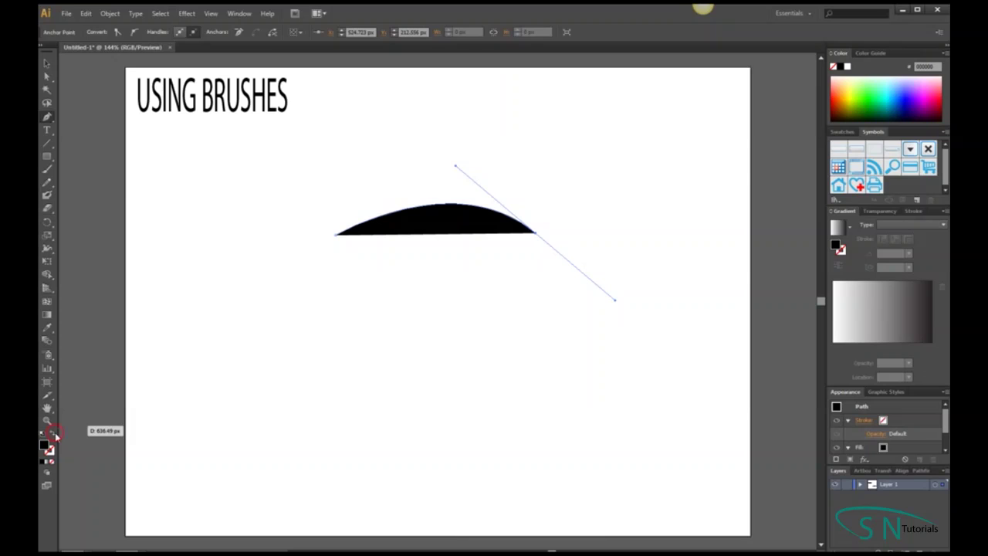
{"action": "left_click", "coordinate": [52, 437]}
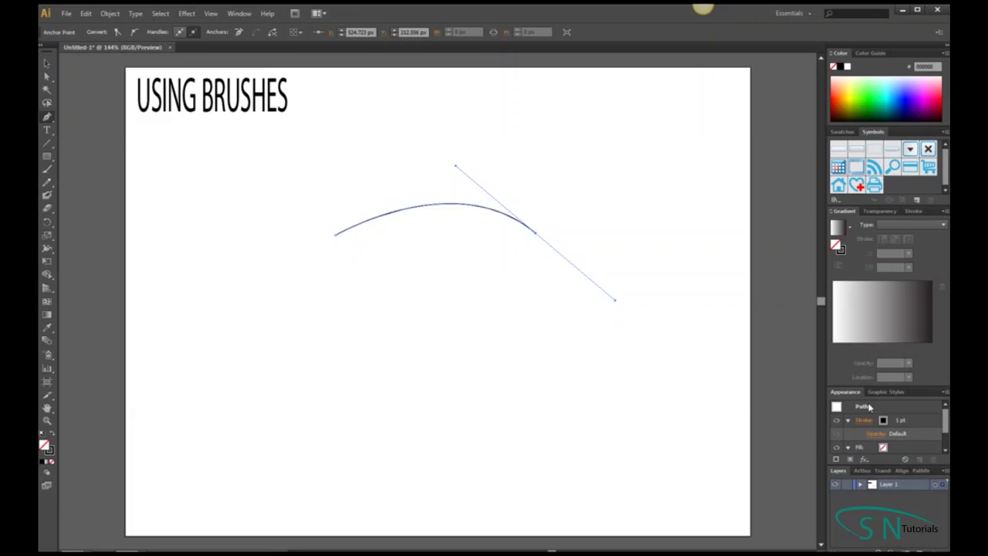
Show the Brushes panel, enlarge it to reveal the whole brush list and place it clear of the arc
{"action": "left_click", "coordinate": [241, 14]}
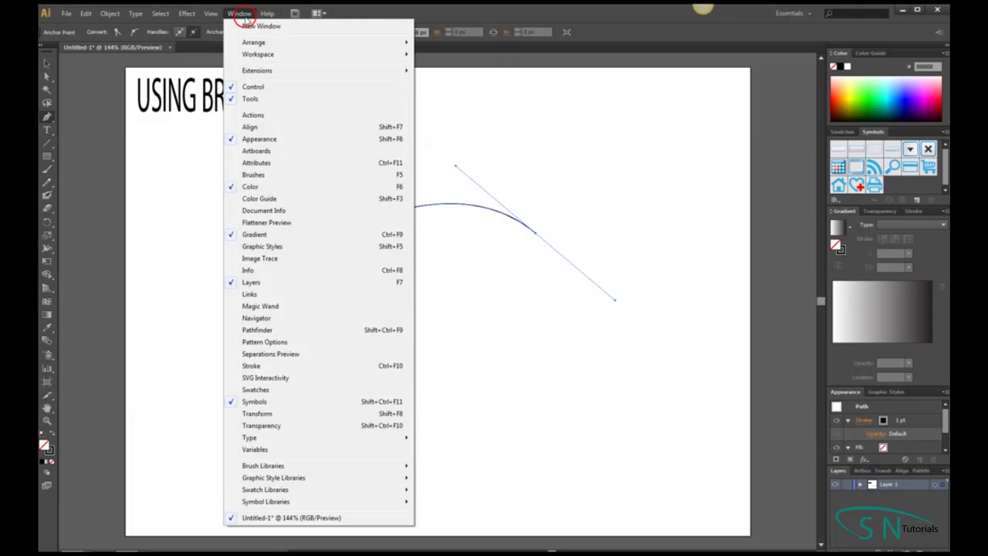
{"action": "left_click", "coordinate": [254, 175]}
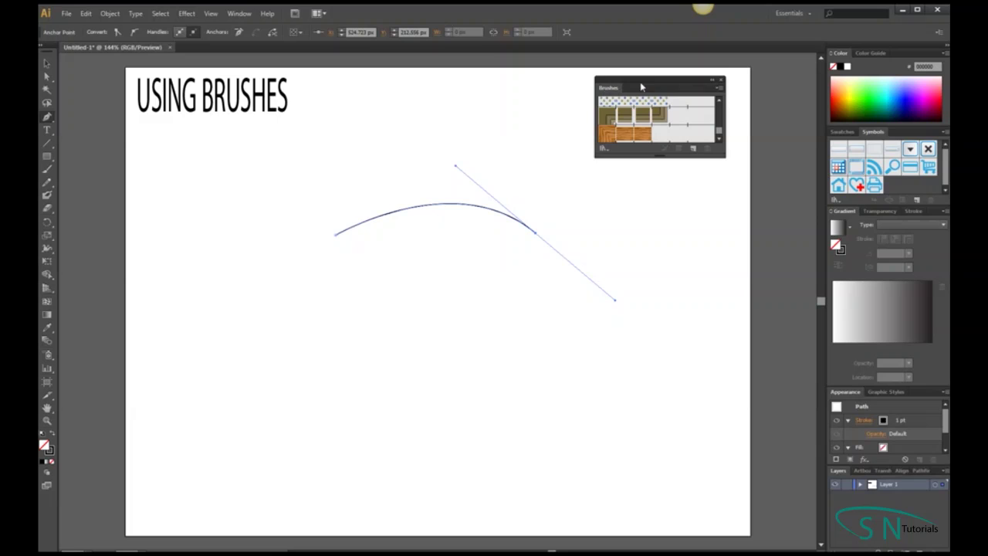
{"action": "double_click", "coordinate": [610, 91]}
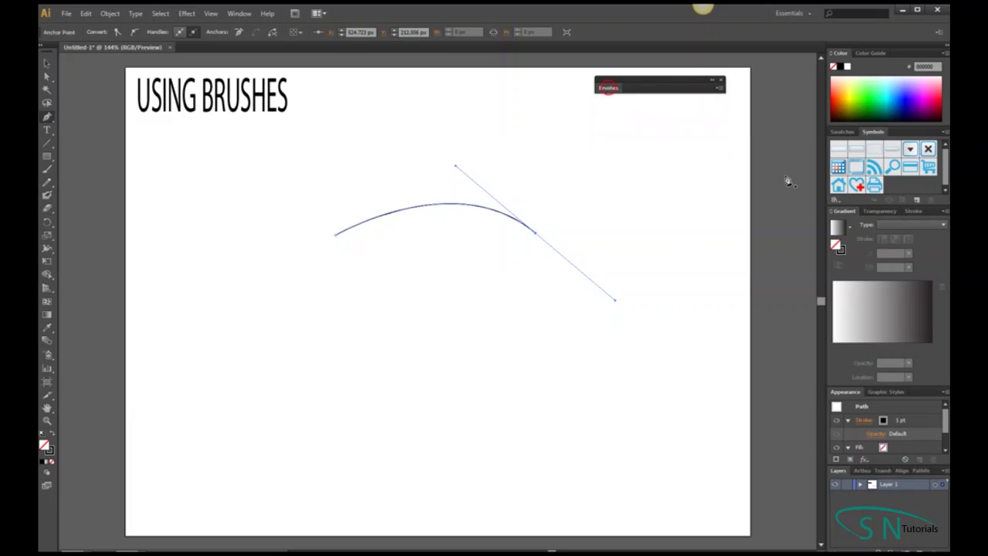
{"action": "double_click", "coordinate": [608, 89]}
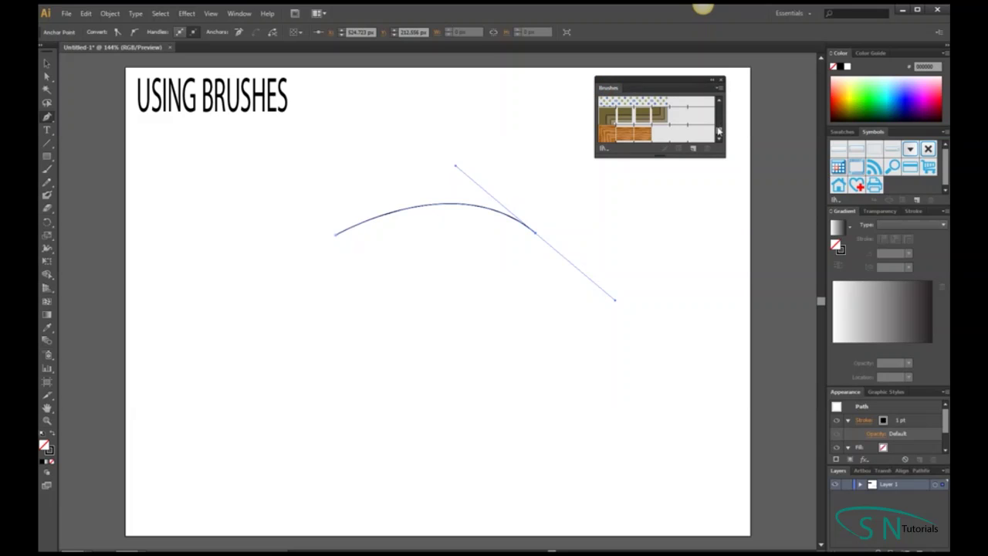
{"action": "left_click_drag", "start_coordinate": [719, 131], "coordinate": [719, 106]}
{"action": "left_click_drag", "start_coordinate": [722, 154], "coordinate": [757, 300]}
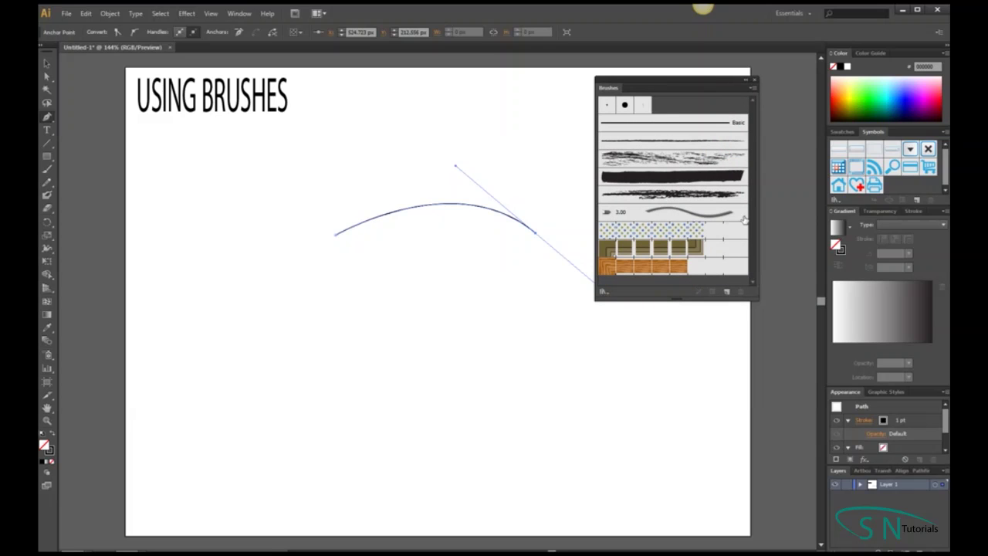
{"action": "left_click_drag", "start_coordinate": [640, 88], "coordinate": [696, 95]}
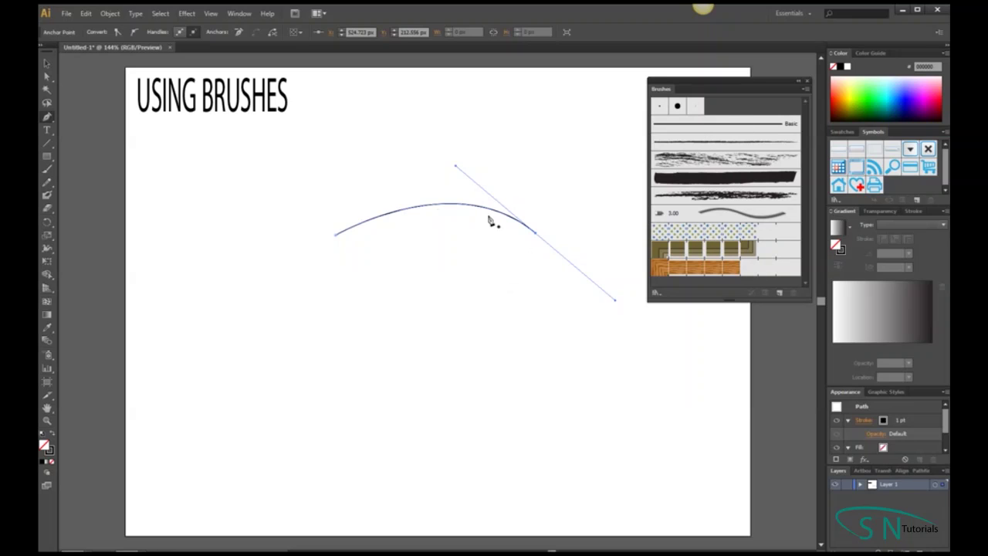
Apply the Charcoal - Pencil art brush to the arched path and deselect it
{"action": "left_click", "coordinate": [46, 64]}
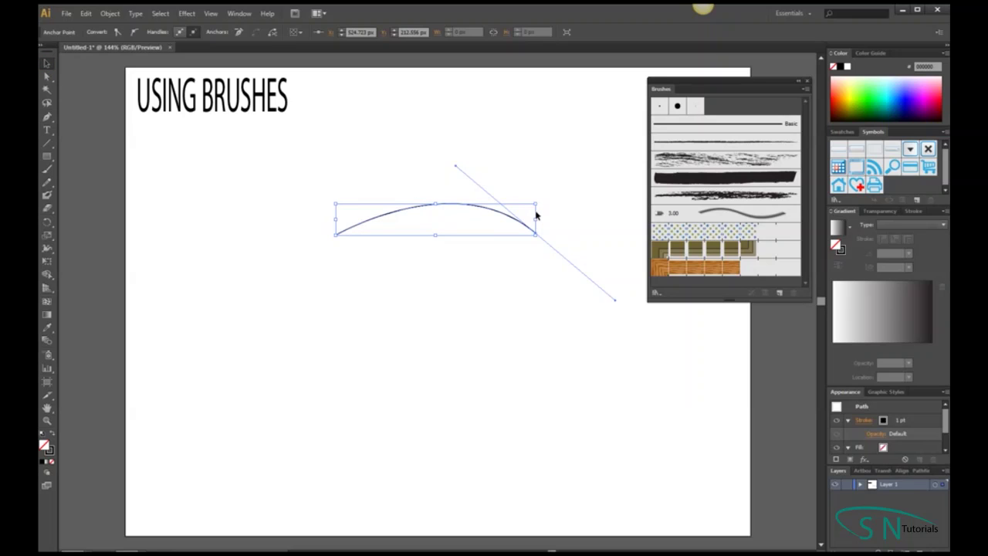
{"action": "left_click", "coordinate": [782, 144]}
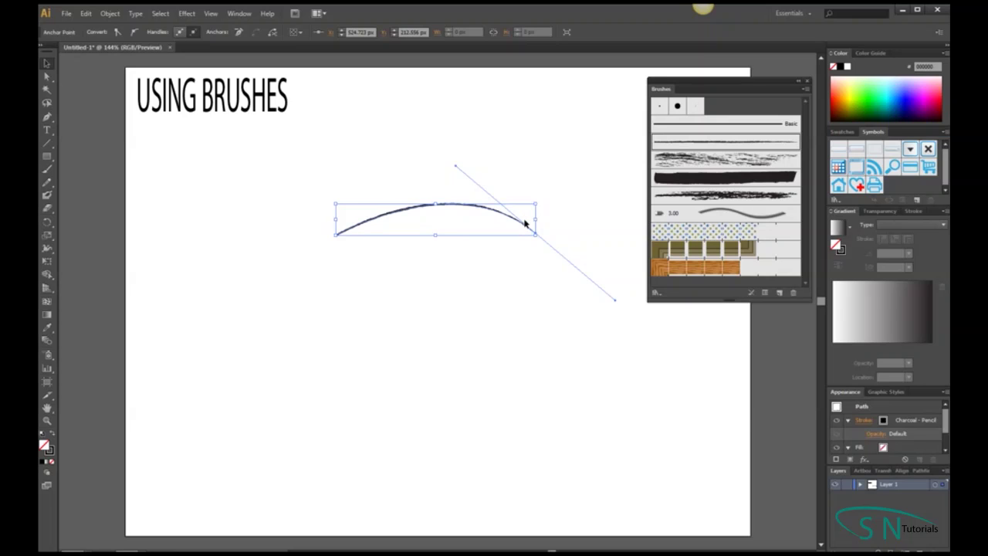
{"action": "left_click", "coordinate": [488, 306]}
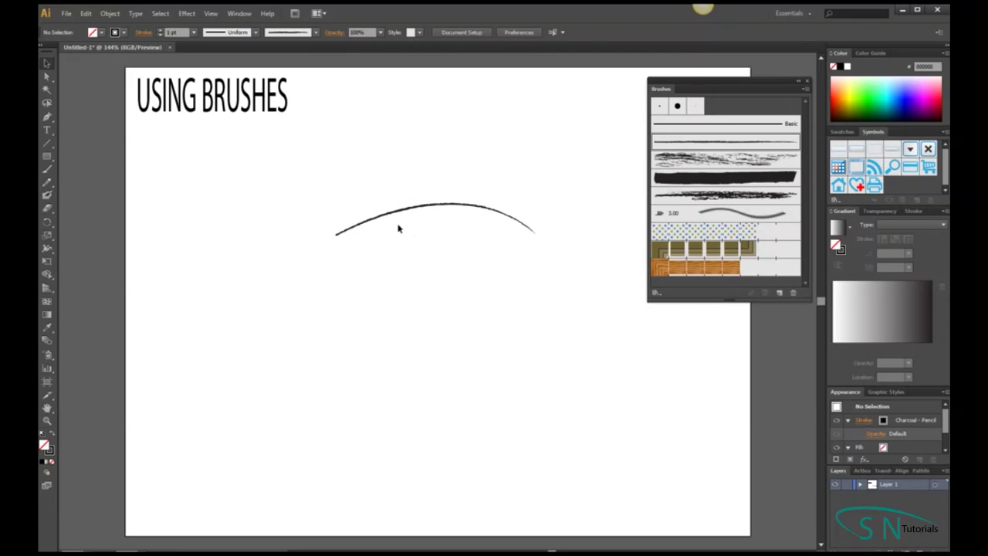
Try stroke weights of 6 pt, 0.25 pt and 4 pt on the arched path
{"action": "left_click", "coordinate": [395, 208]}
{"action": "left_click", "coordinate": [194, 33]}
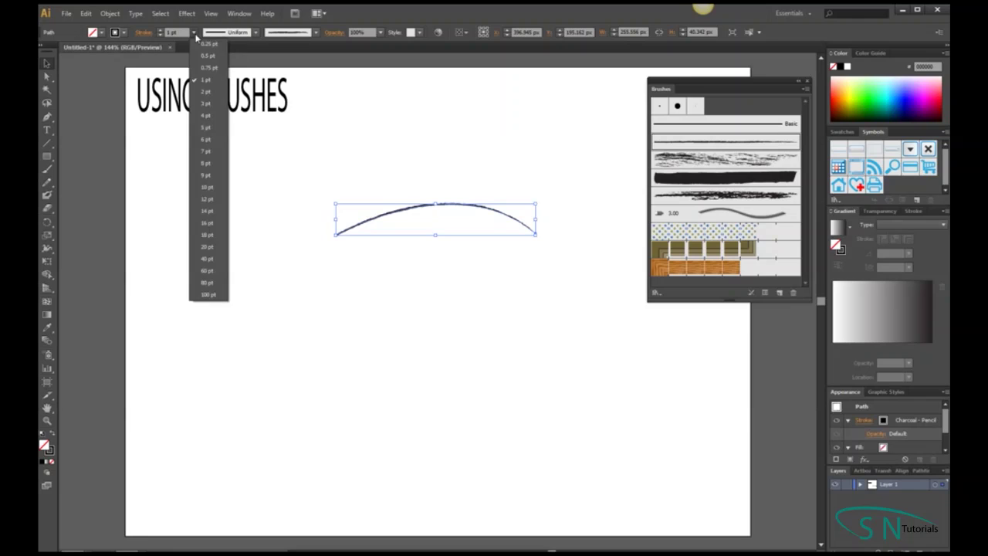
{"action": "left_click", "coordinate": [206, 141]}
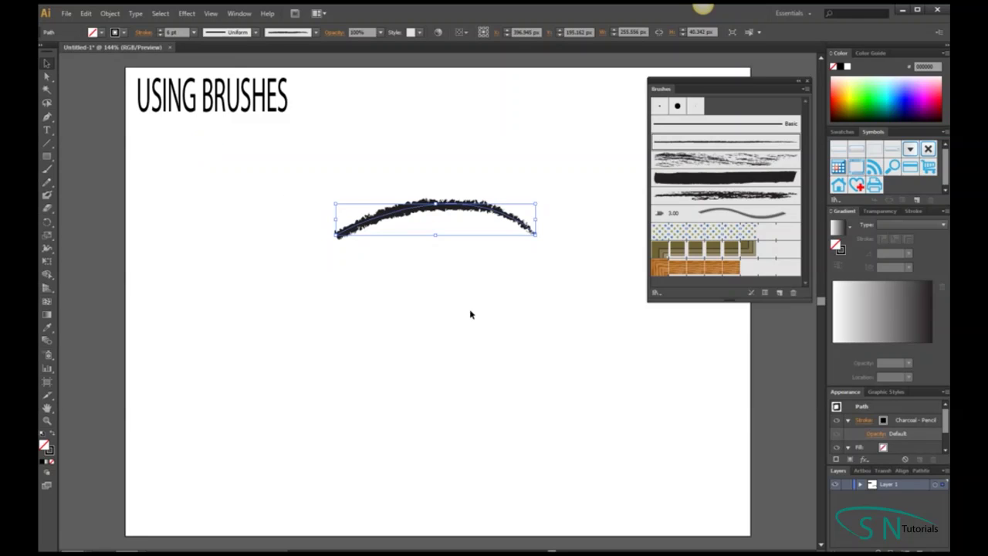
{"action": "left_click", "coordinate": [194, 32]}
{"action": "left_click", "coordinate": [208, 63]}
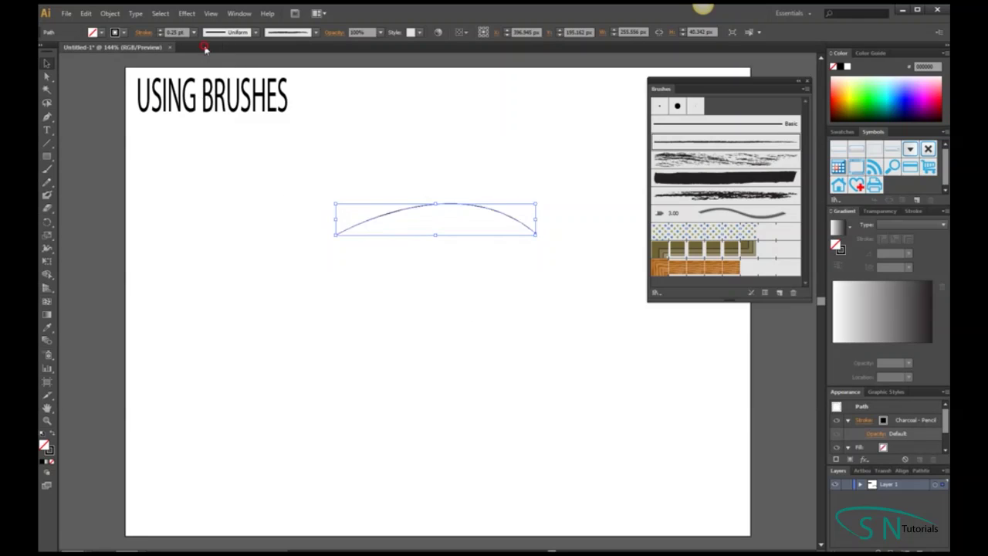
{"action": "left_click", "coordinate": [193, 33]}
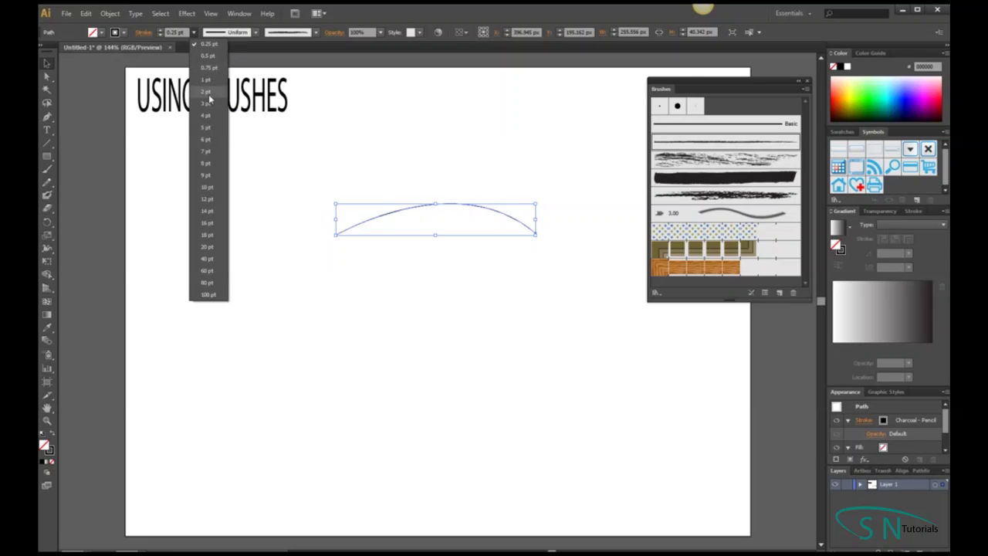
{"action": "left_click", "coordinate": [207, 115]}
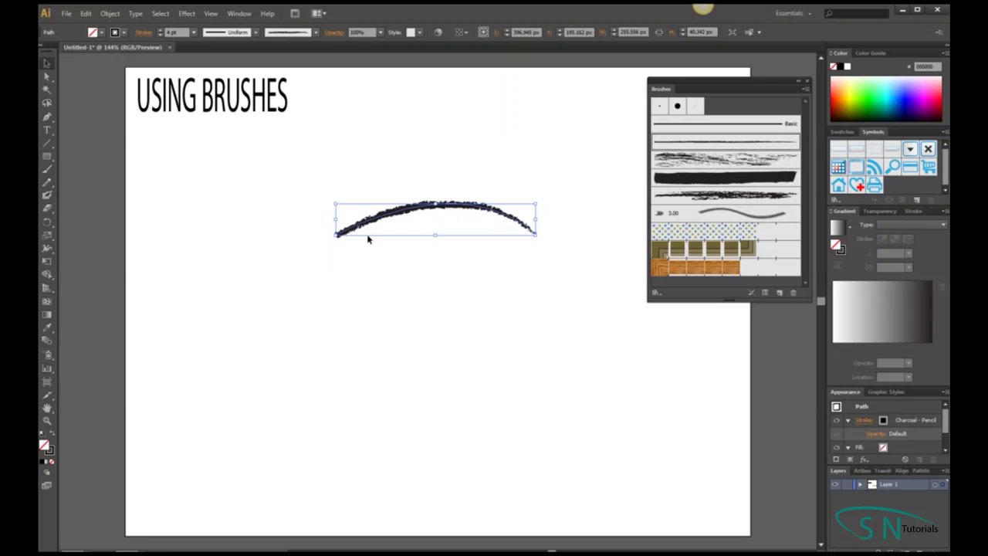
Apply the Chalk - Scribble brush to the arched path and set its stroke weight to 0.5 pt
{"action": "left_click", "coordinate": [697, 194]}
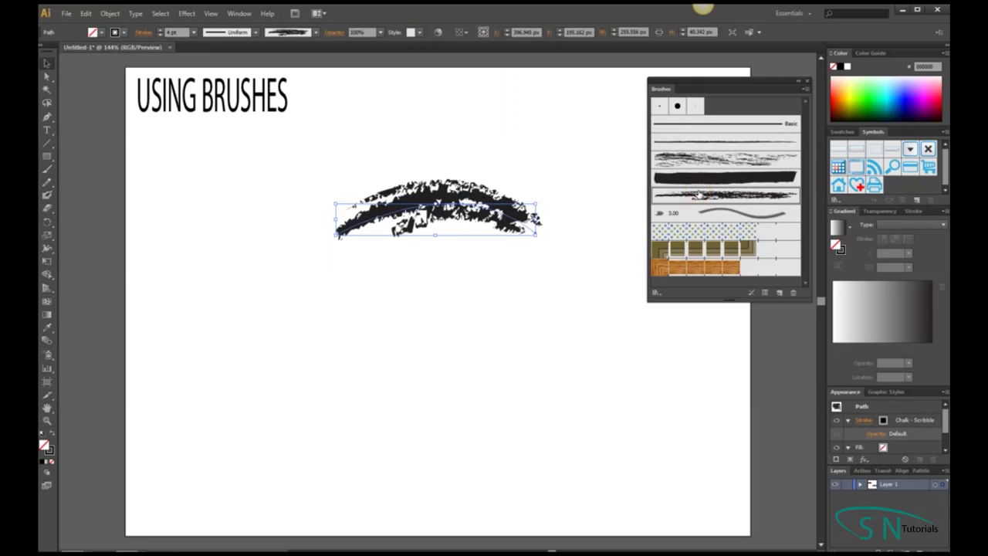
{"action": "left_click", "coordinate": [193, 32]}
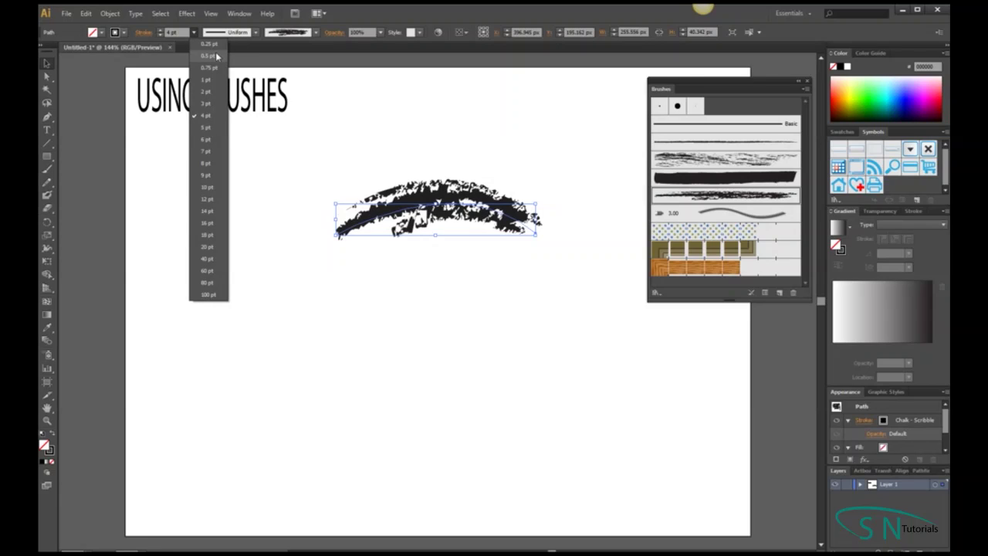
{"action": "left_click", "coordinate": [208, 56]}
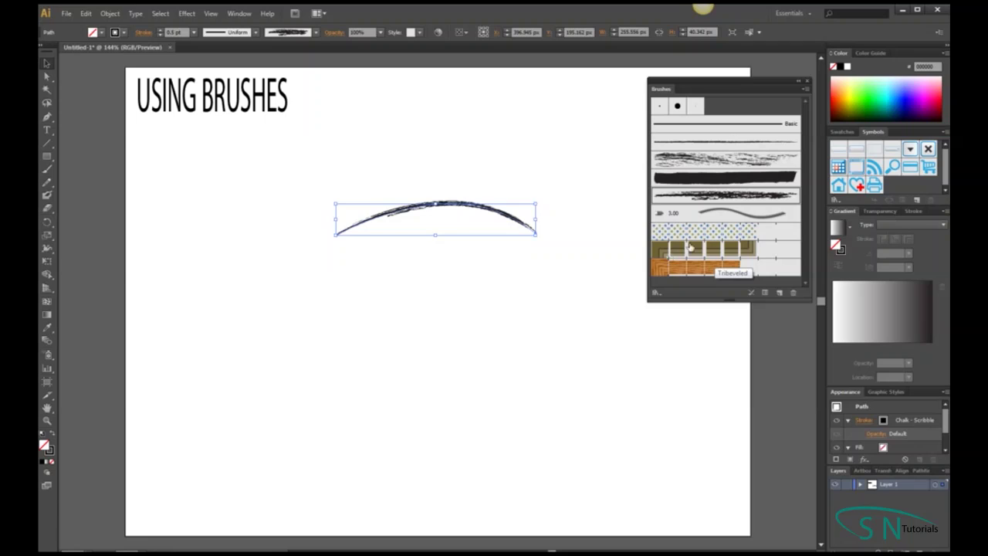
Draw a rectangle about 262 by 227 px below the arc and apply the Tribeveled pattern brush to it
{"action": "left_click", "coordinate": [47, 155]}
{"action": "mouse_move", "coordinate": [328, 266]}
{"action": "left_mouse_down"}
{"action": "mouse_move", "coordinate": [549, 381]}
{"action": "mouse_move", "coordinate": [533, 443]}
{"action": "left_mouse_up"}
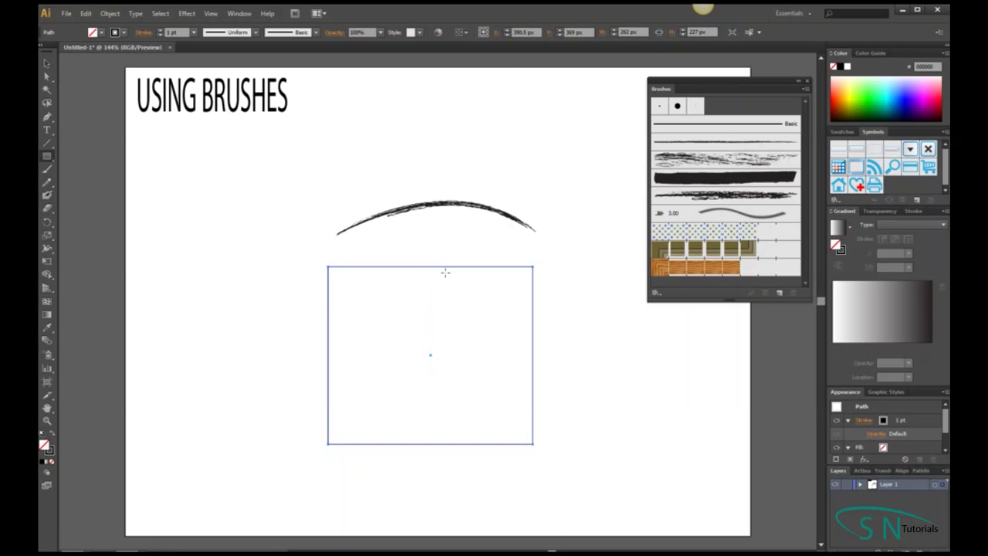
{"action": "left_click", "coordinate": [689, 252]}
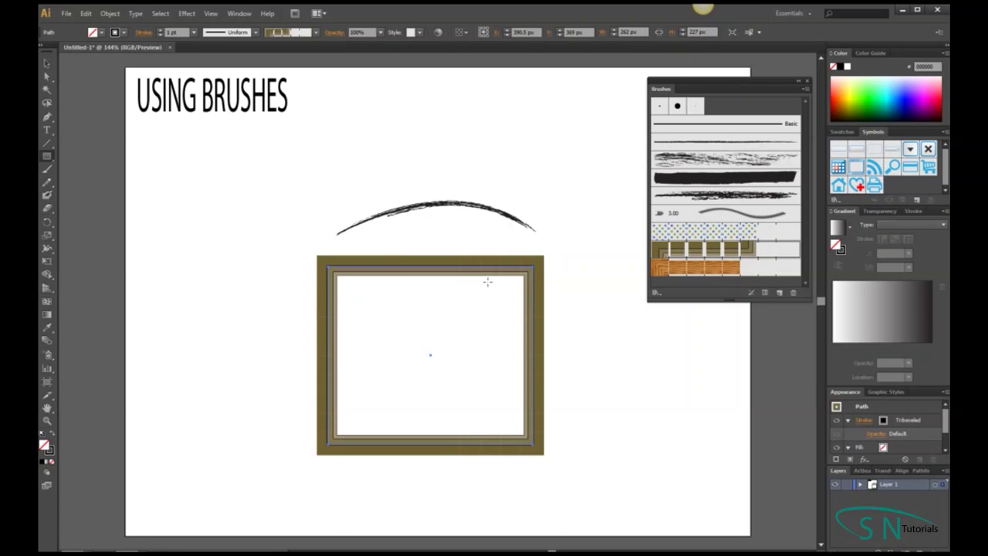
Apply the Oak pattern brush to the rectangle and move it up and left so it overlaps the arc's left end
{"action": "left_click", "coordinate": [697, 270]}
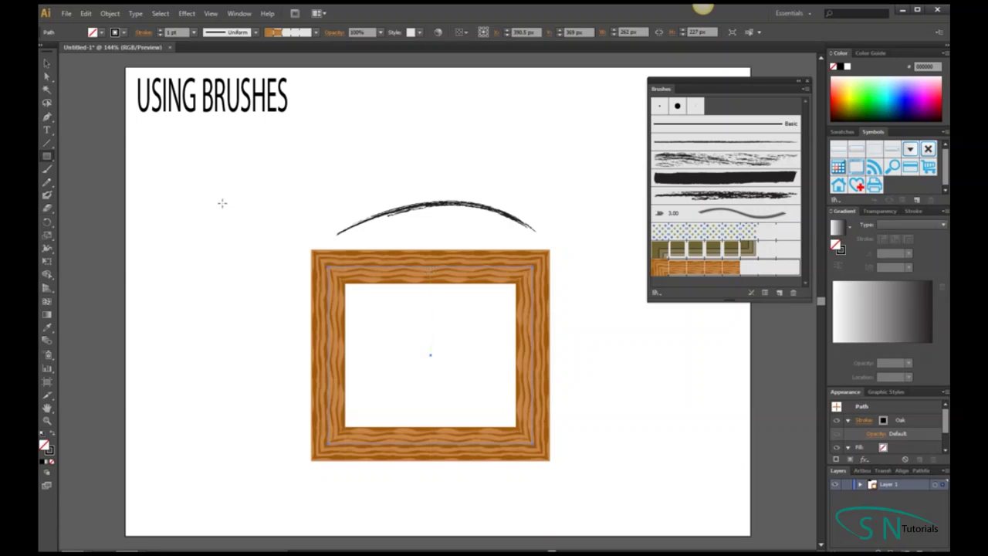
{"action": "left_click", "coordinate": [47, 63]}
{"action": "left_click_drag", "start_coordinate": [411, 272], "coordinate": [266, 158]}
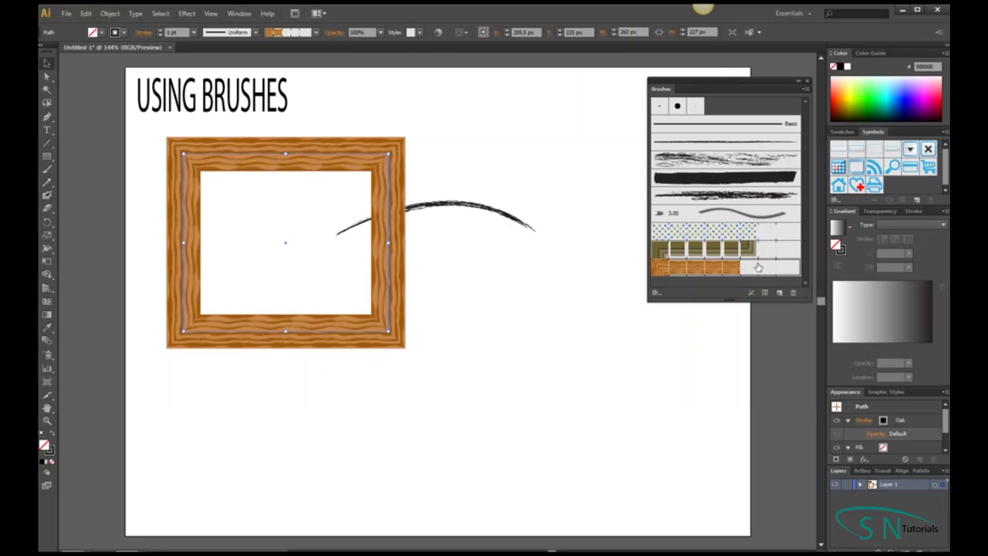
Open the Artistic_ChalkCharcoalPencil brush library and apply its Charcoal - Rough brush to the rectangle
{"action": "left_click", "coordinate": [805, 90]}
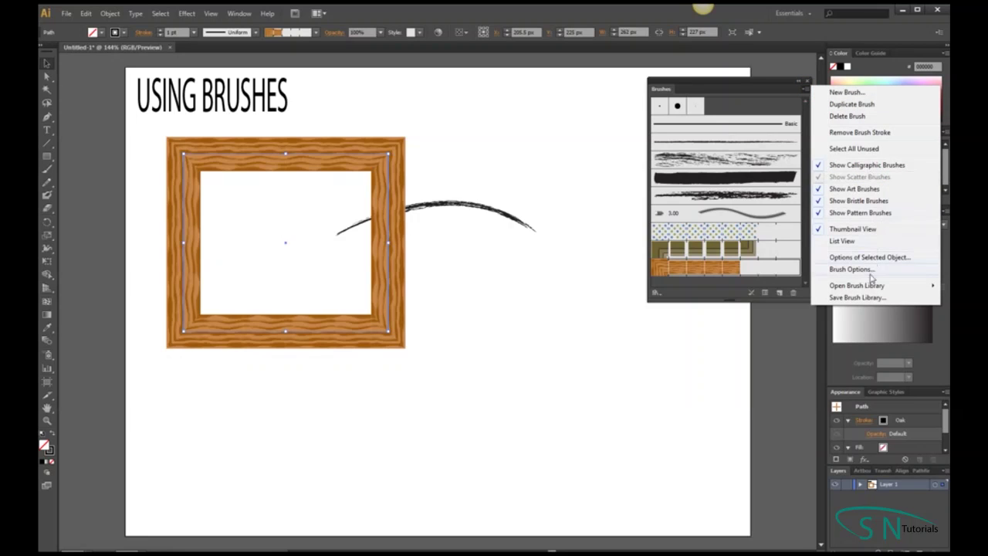
{"action": "mouse_move", "coordinate": [872, 289]}
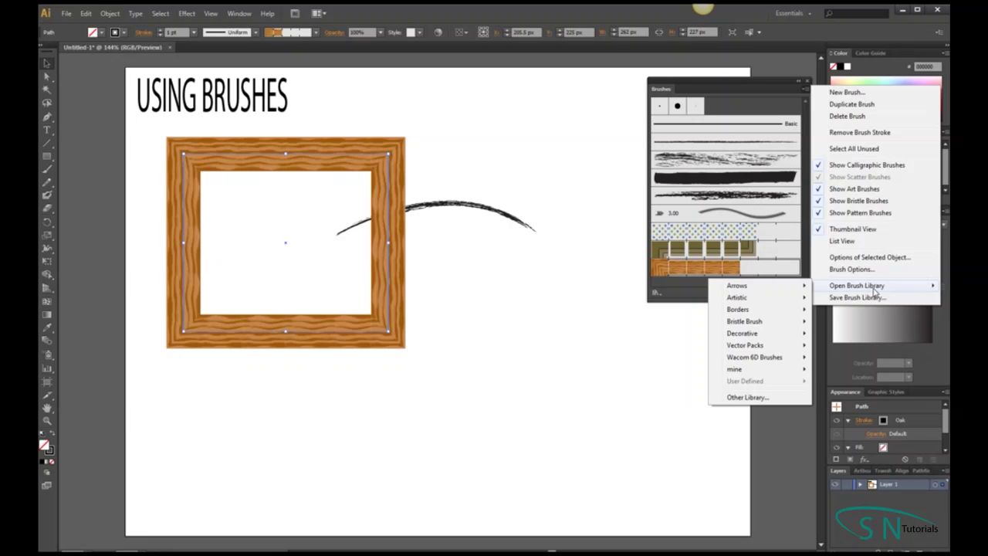
{"action": "mouse_move", "coordinate": [741, 287]}
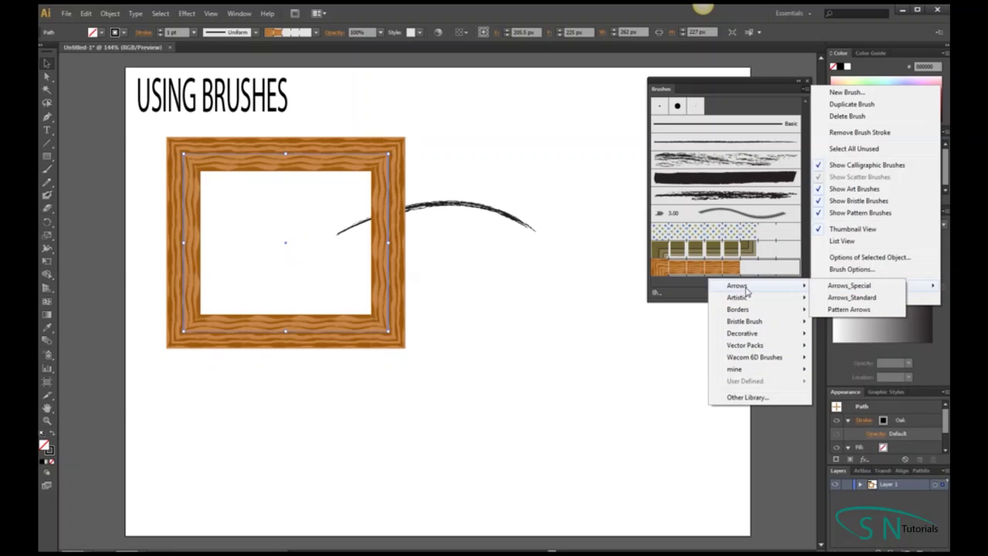
{"action": "mouse_move", "coordinate": [747, 337]}
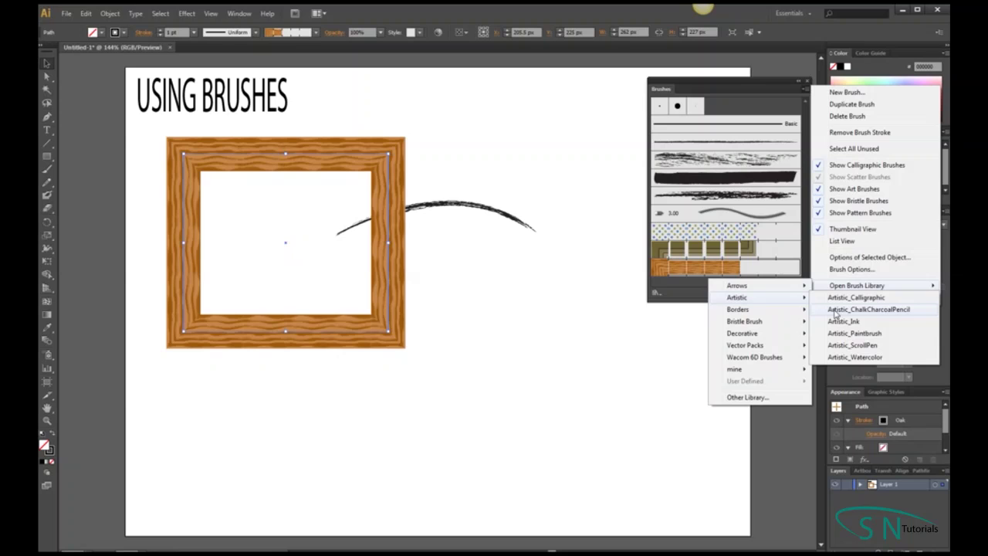
{"action": "left_click", "coordinate": [879, 310]}
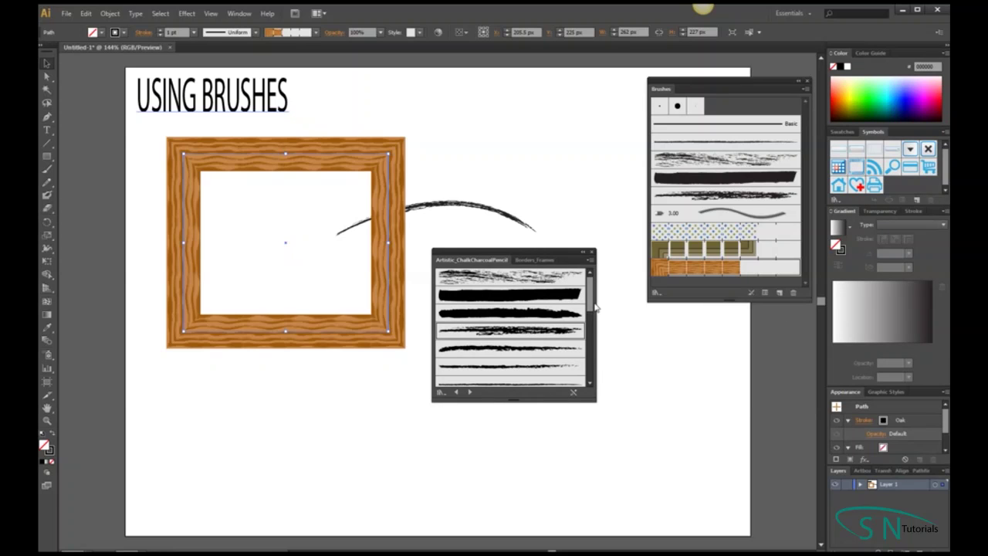
{"action": "left_click_drag", "start_coordinate": [591, 303], "coordinate": [592, 359]}
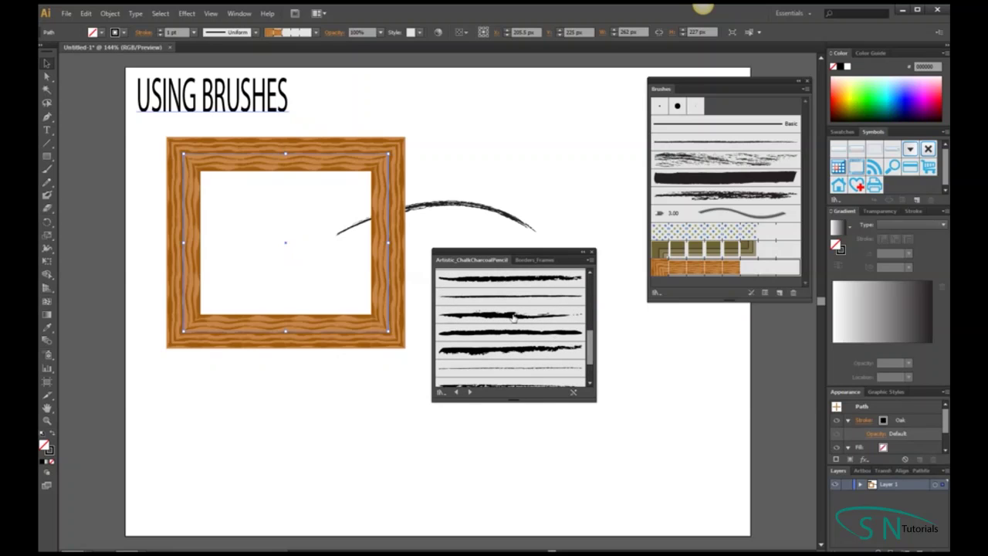
{"action": "left_click", "coordinate": [477, 316]}
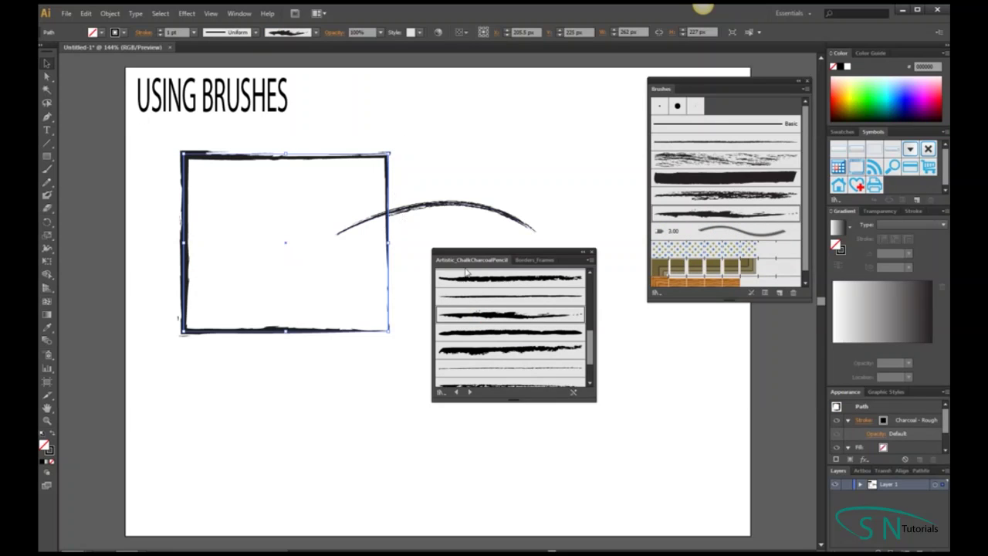
Apply the Charcoal - Varied brush to the arched path and close the chalk and charcoal brush library
{"action": "left_click", "coordinate": [466, 205]}
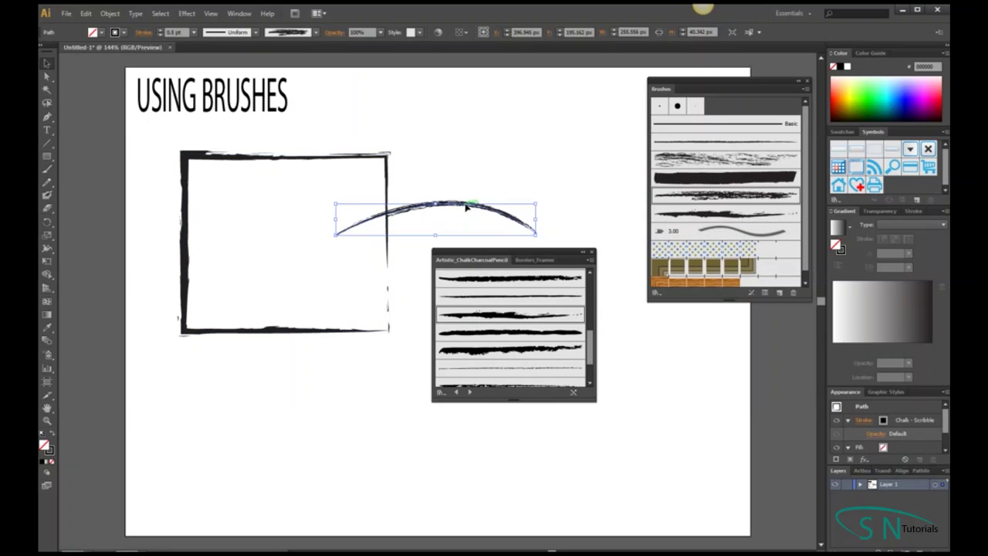
{"action": "left_click", "coordinate": [500, 351]}
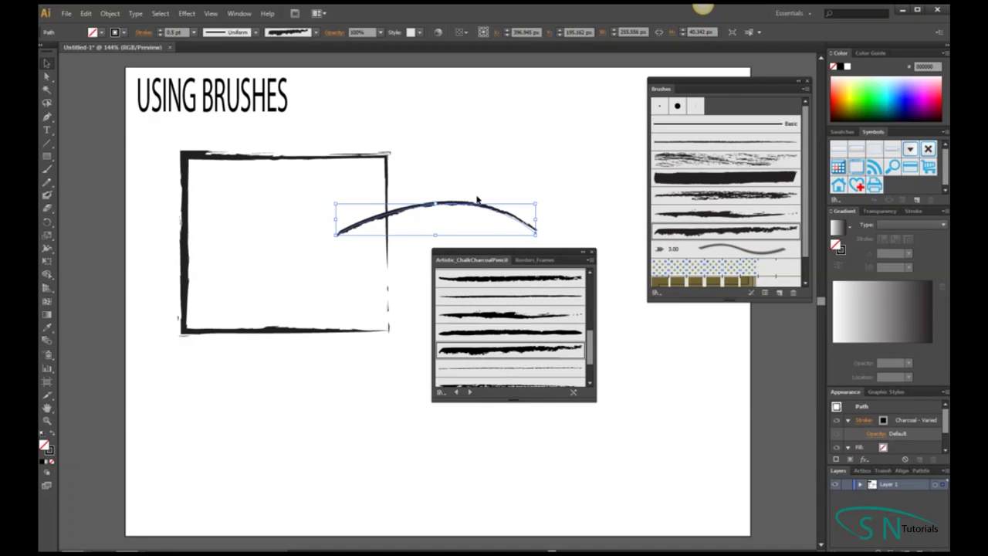
{"action": "left_click", "coordinate": [804, 90]}
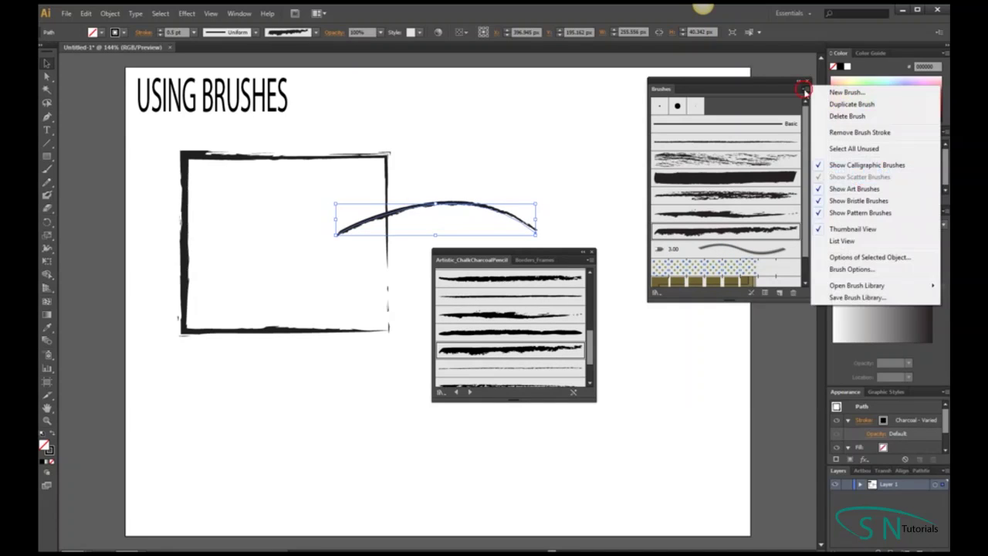
{"action": "left_click", "coordinate": [590, 254]}
{"action": "left_click", "coordinate": [590, 253]}
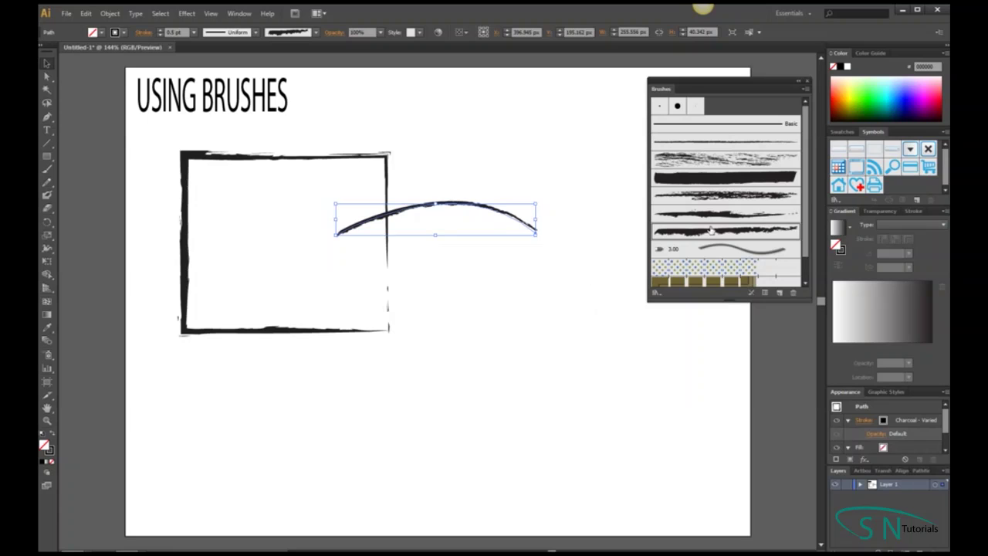
Open the Decorative_Scatter brush library and apply its Cubes brush to the rectangle
{"action": "left_click", "coordinate": [805, 90]}
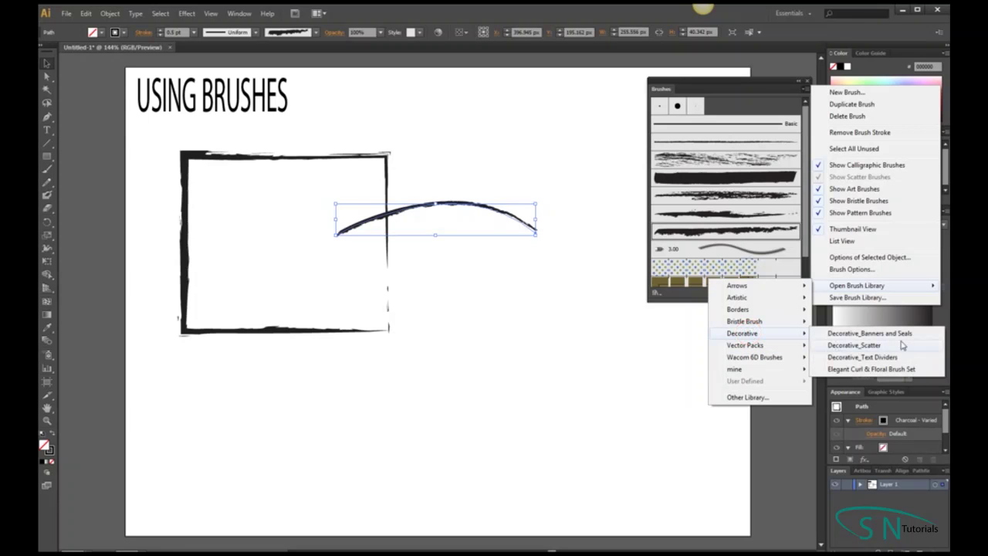
{"action": "left_click", "coordinate": [854, 345]}
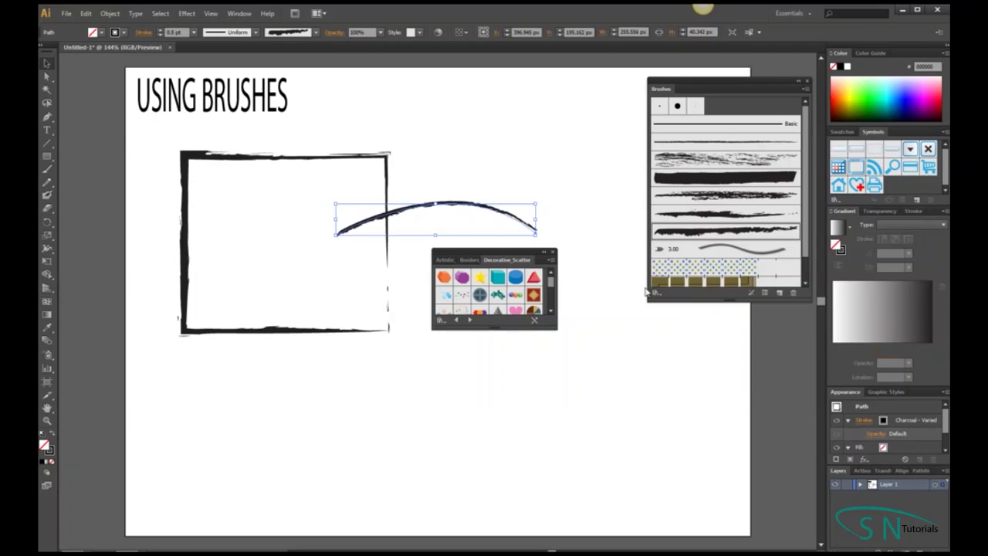
{"action": "left_click", "coordinate": [374, 158]}
{"action": "left_click", "coordinate": [515, 299]}
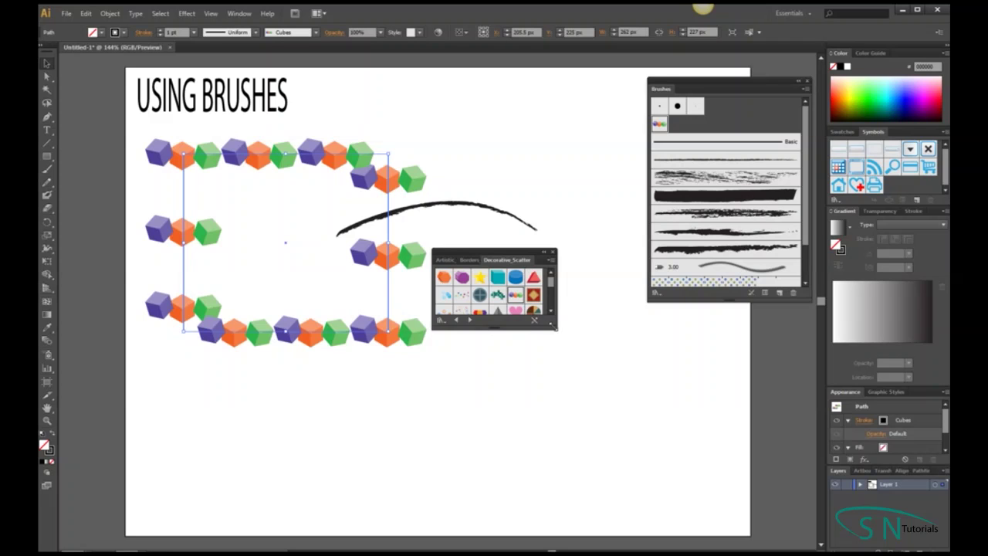
Enlarge the Decorative_Scatter library, apply the Star 2 brush to the rectangle and move the library beside the Brushes panel
{"action": "left_click_drag", "start_coordinate": [555, 328], "coordinate": [608, 424]}
{"action": "left_click", "coordinate": [569, 312]}
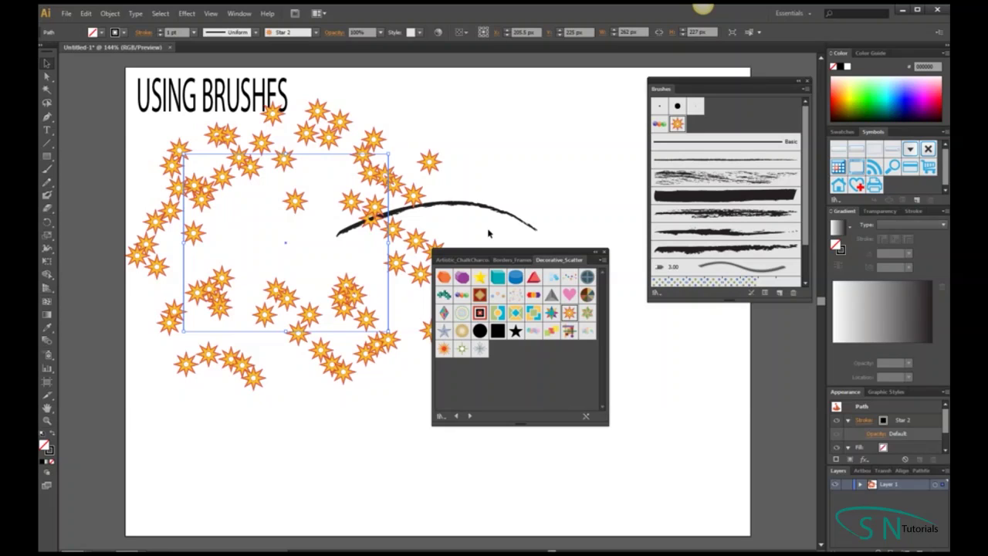
{"action": "mouse_move", "coordinate": [513, 257]}
{"action": "left_mouse_down"}
{"action": "mouse_move", "coordinate": [529, 242]}
{"action": "mouse_move", "coordinate": [565, 135]}
{"action": "left_mouse_up"}
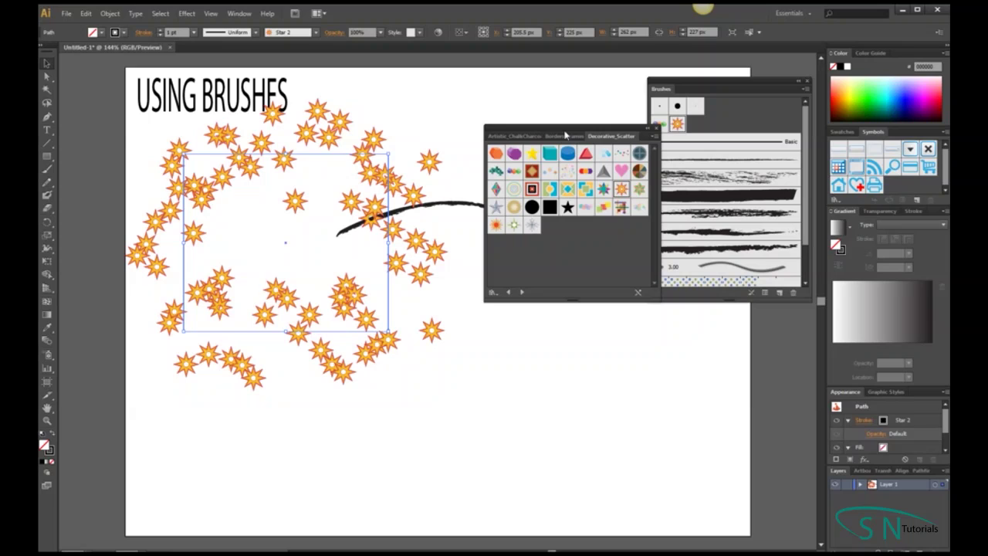